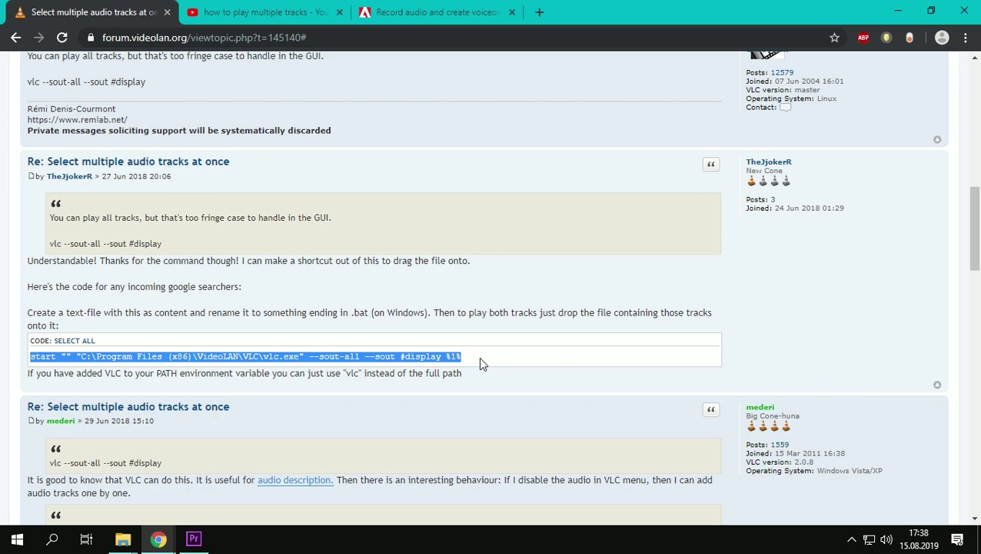
Copy the full VLC start command from the code box in the forum post about playing both tracks
left_click(66, 378)
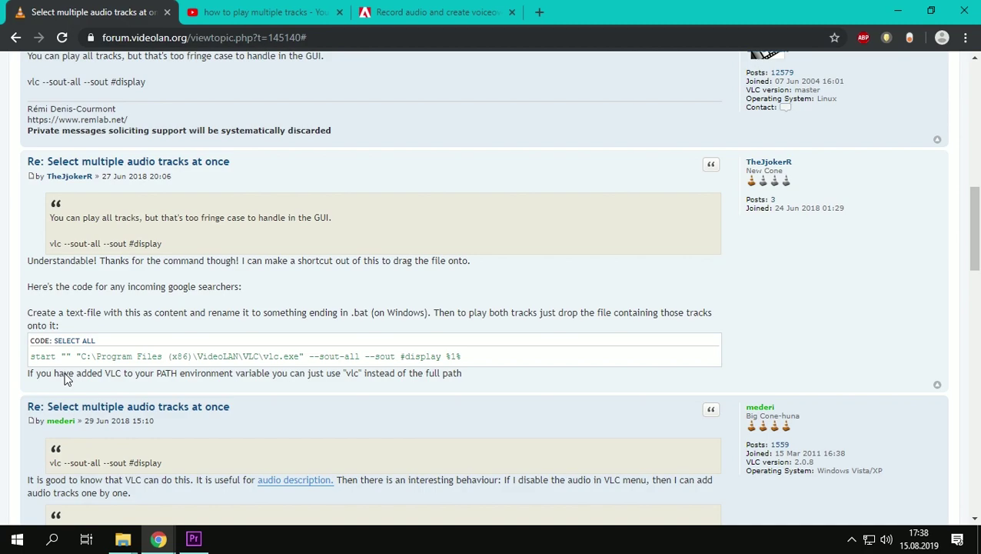
left_click_drag(29, 358, 465, 363)
key("super+c")
right_click(465, 363)
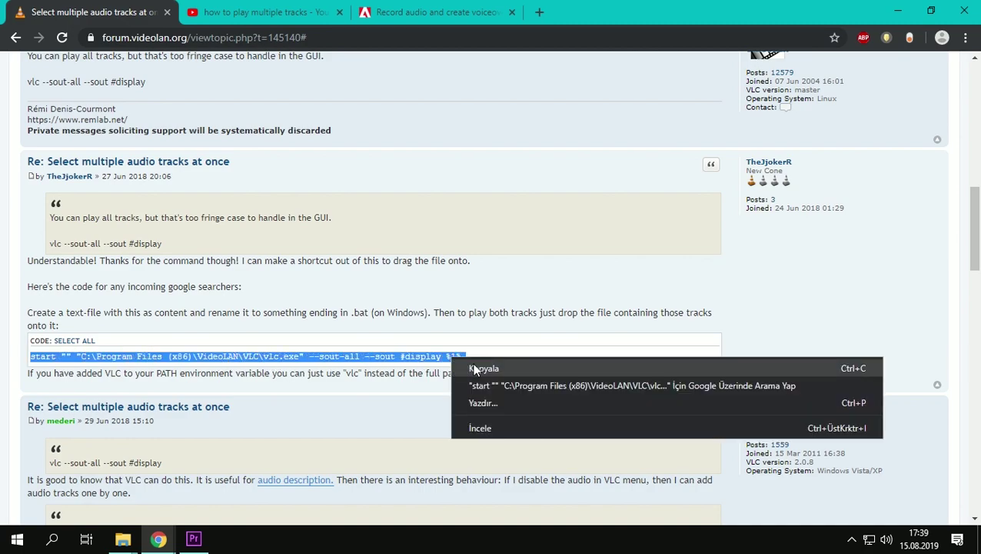
left_click(474, 370)
left_click(120, 383)
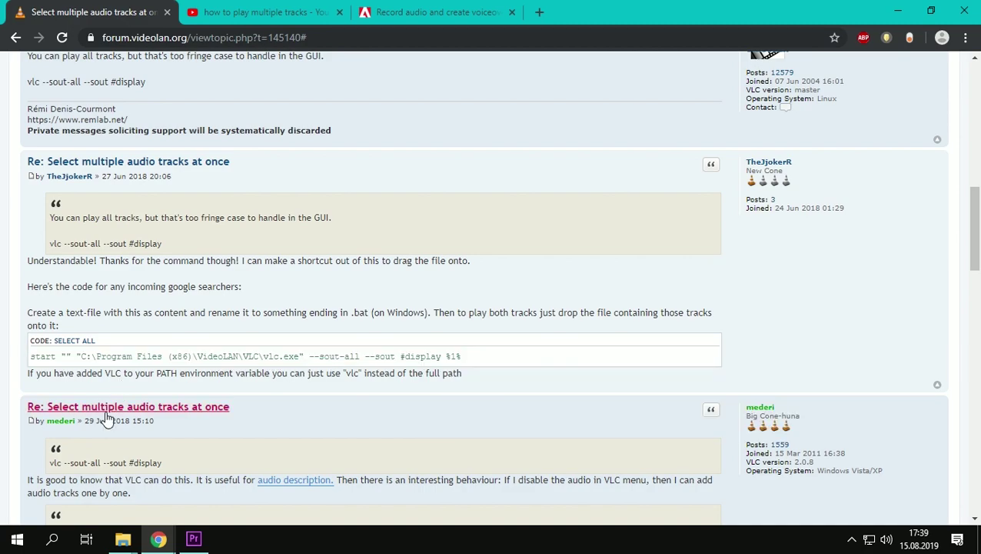
Show the desktop and create a new text document there, keeping its default name
key("super+d")
right_click(543, 290)
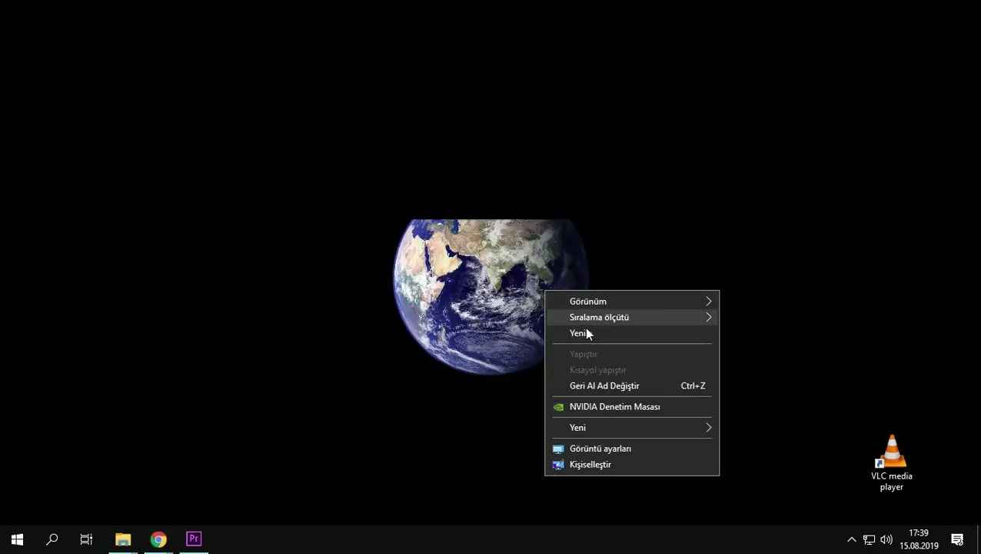
left_click(596, 334)
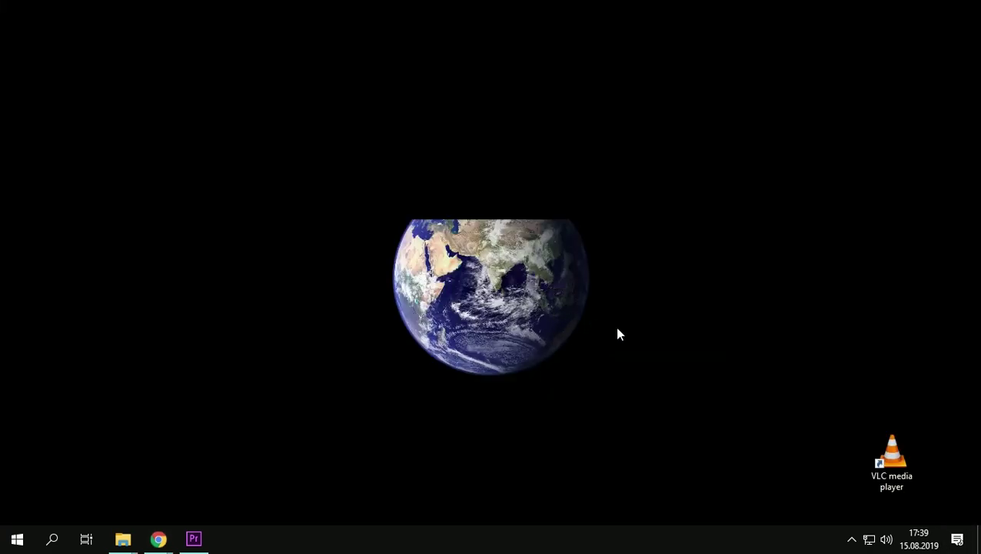
right_click(563, 351)
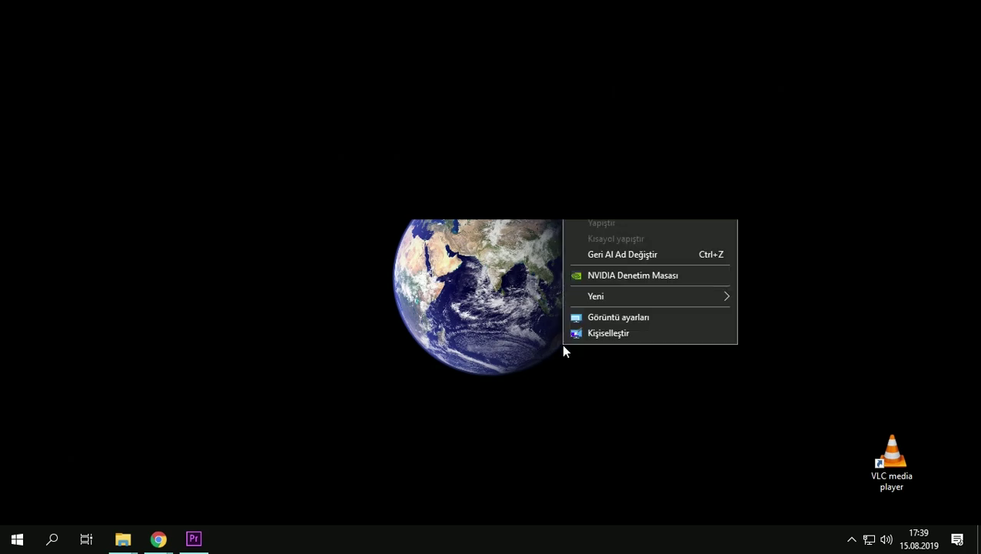
mouse_move(656, 296)
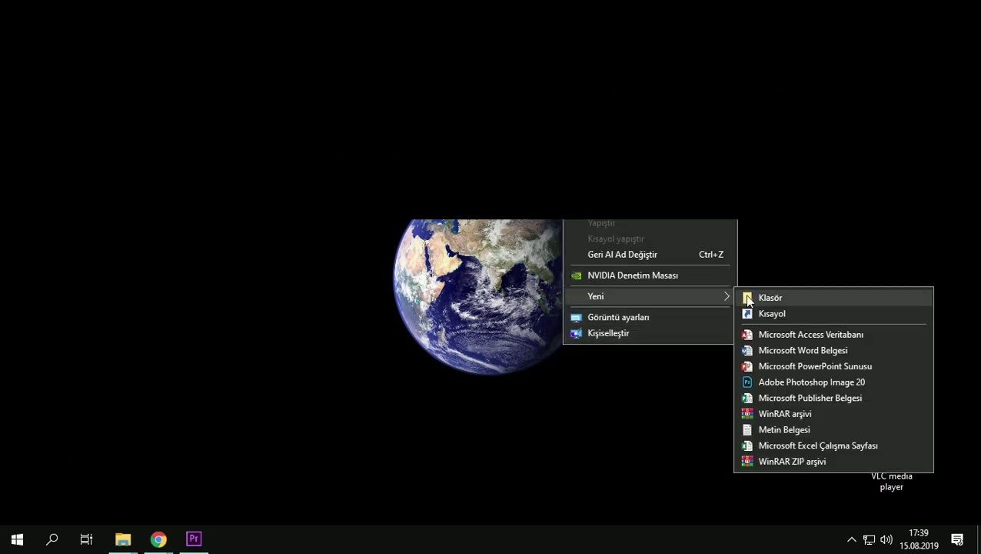
left_click(797, 429)
key("Return")
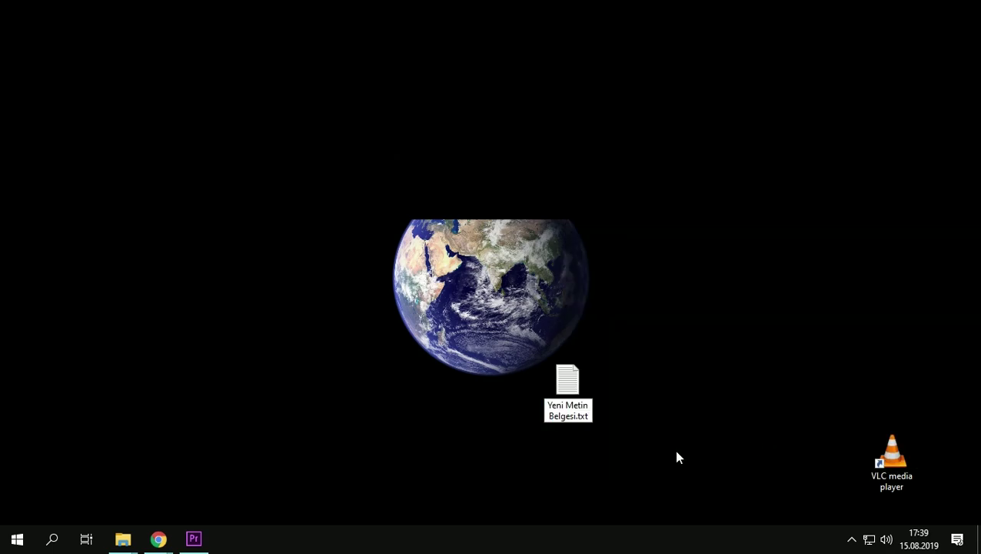
Open the new text document and paste the copied VLC command into it
double_click(567, 387)
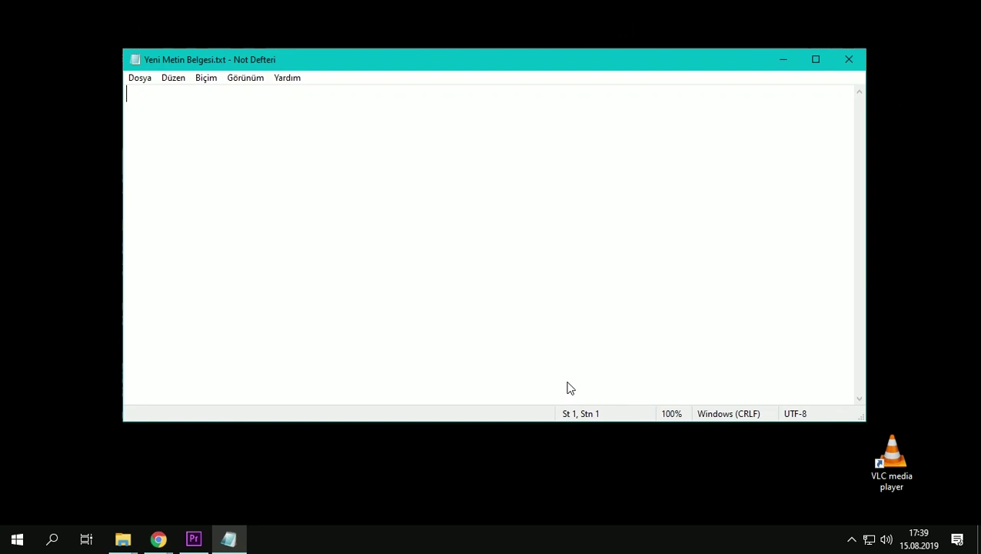
right_click(276, 159)
left_click(353, 225)
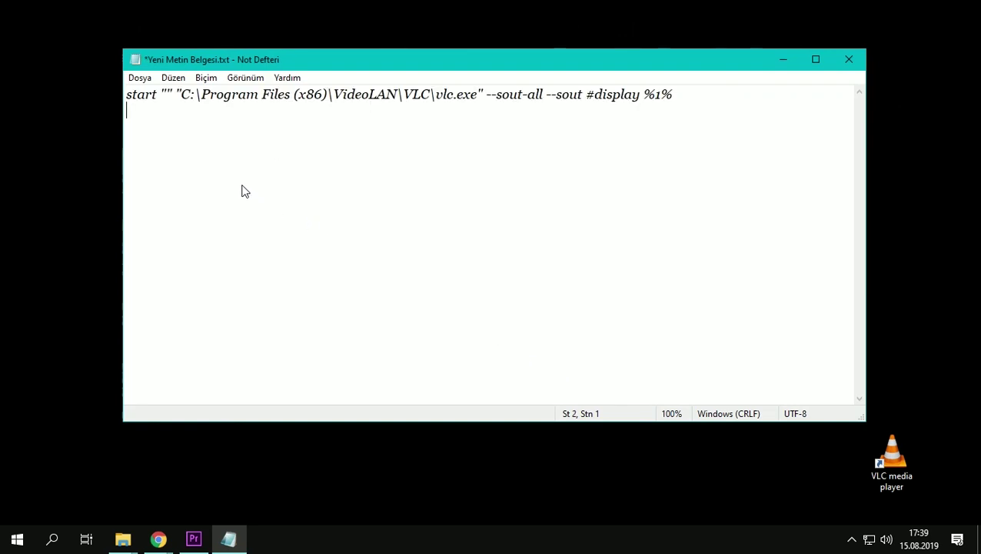
Open the file location of the desktop's VLC media player shortcut in a maximized window
right_click(892, 223)
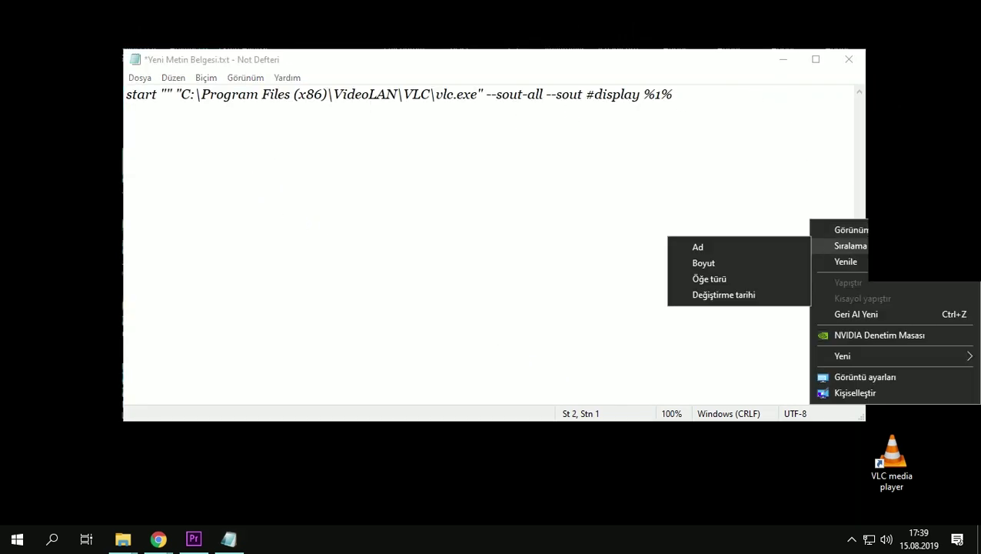
key("Escape")
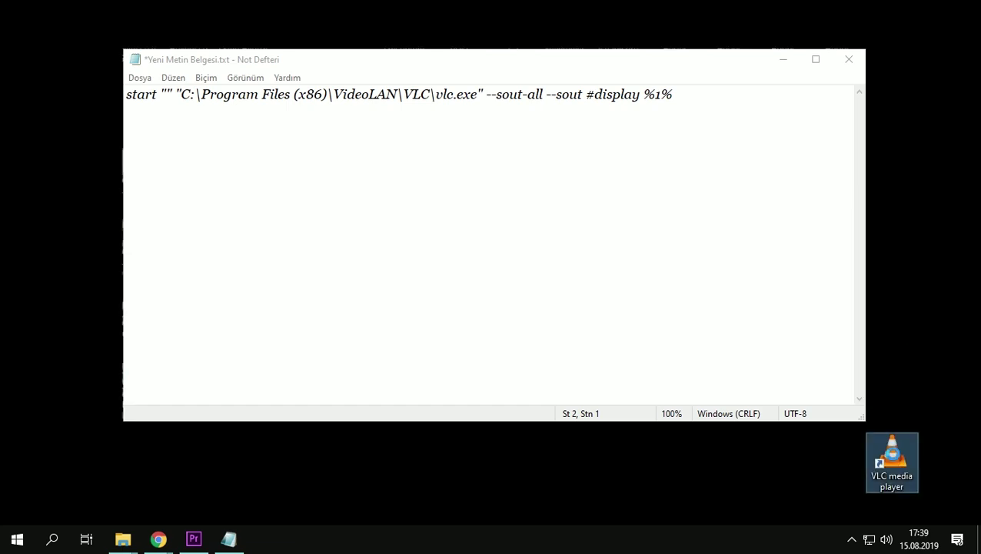
right_click(888, 456)
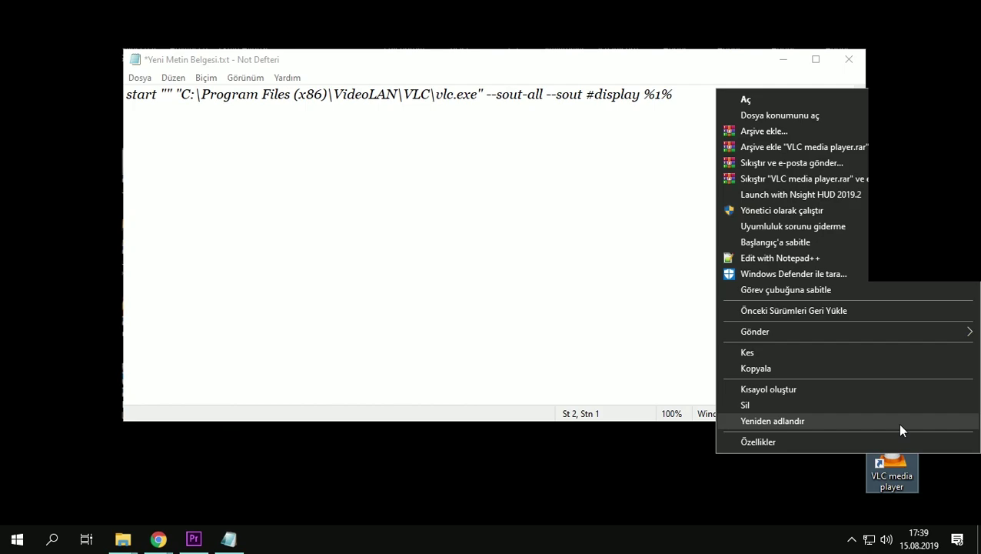
left_click(809, 118)
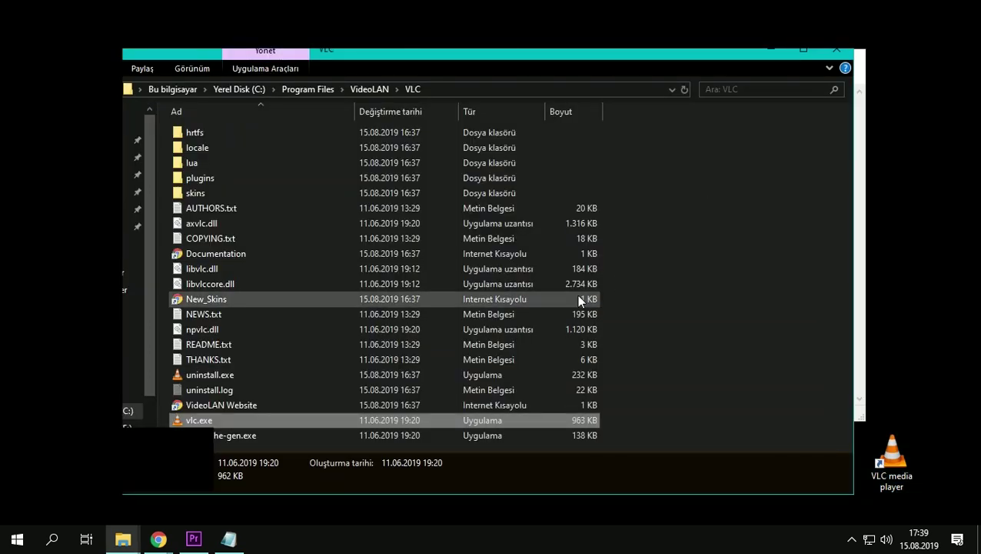
double_click(454, 52)
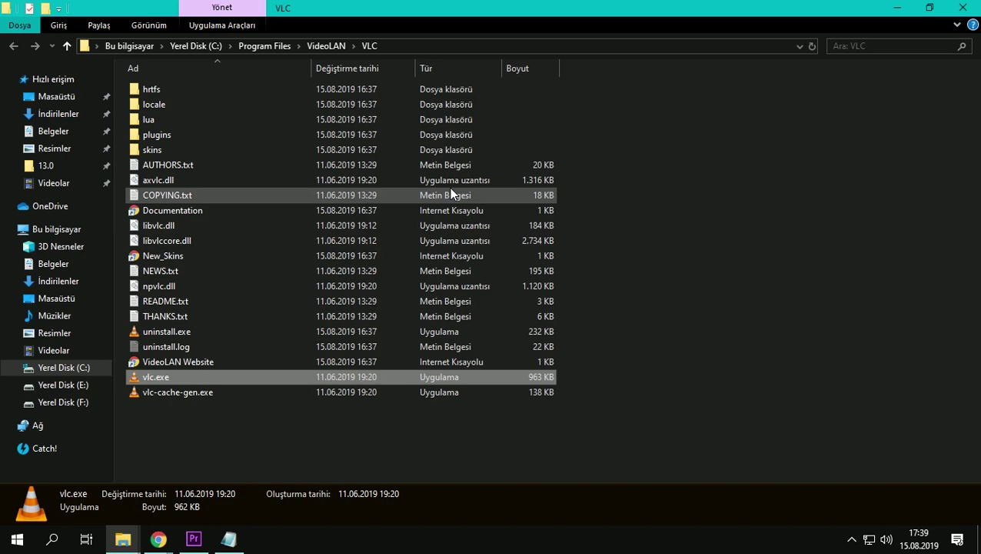
right_click(201, 376)
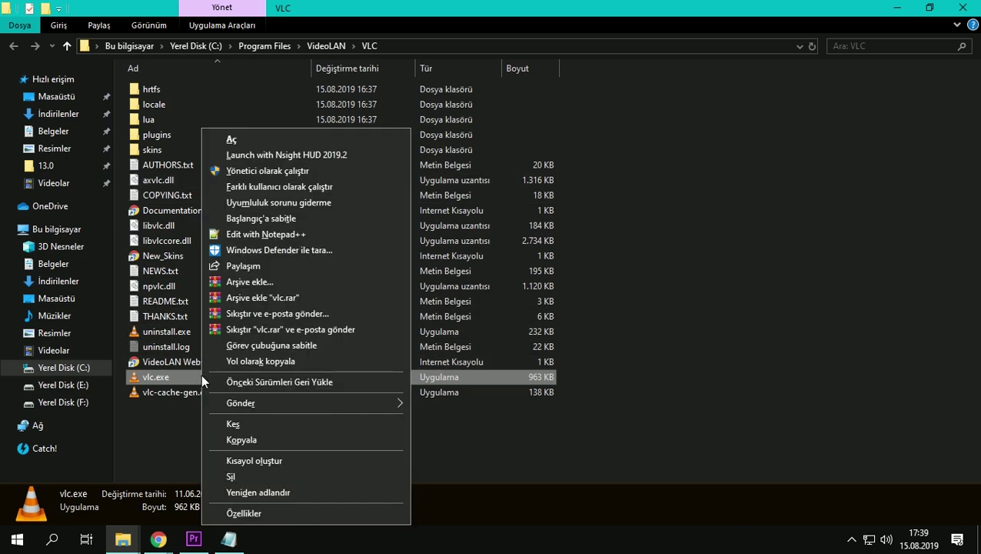
left_click(311, 350)
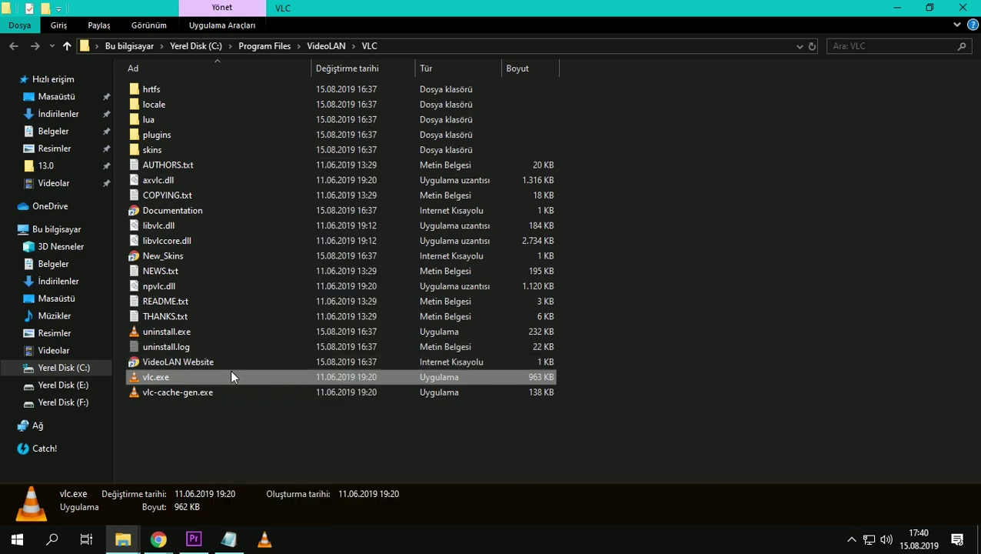
right_click(264, 543)
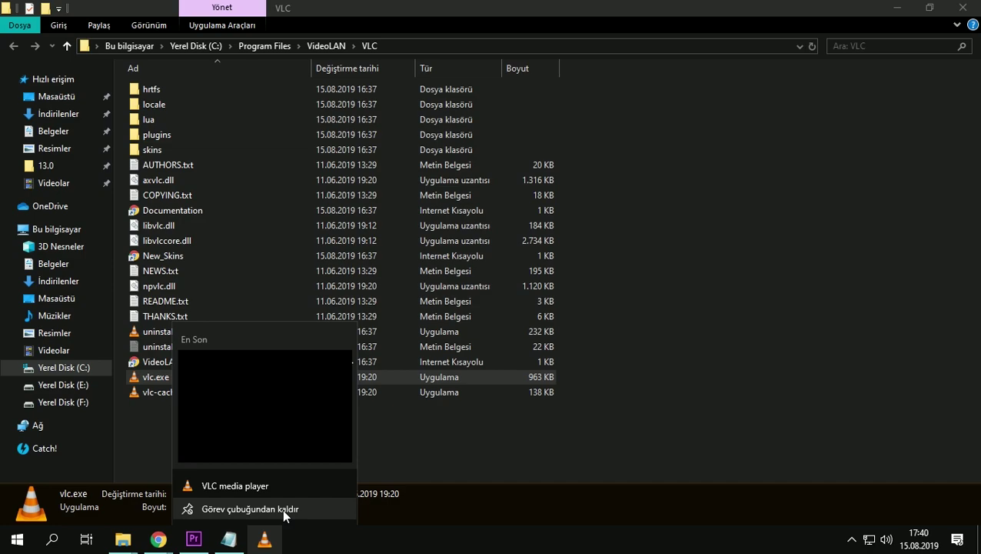
left_click(279, 512)
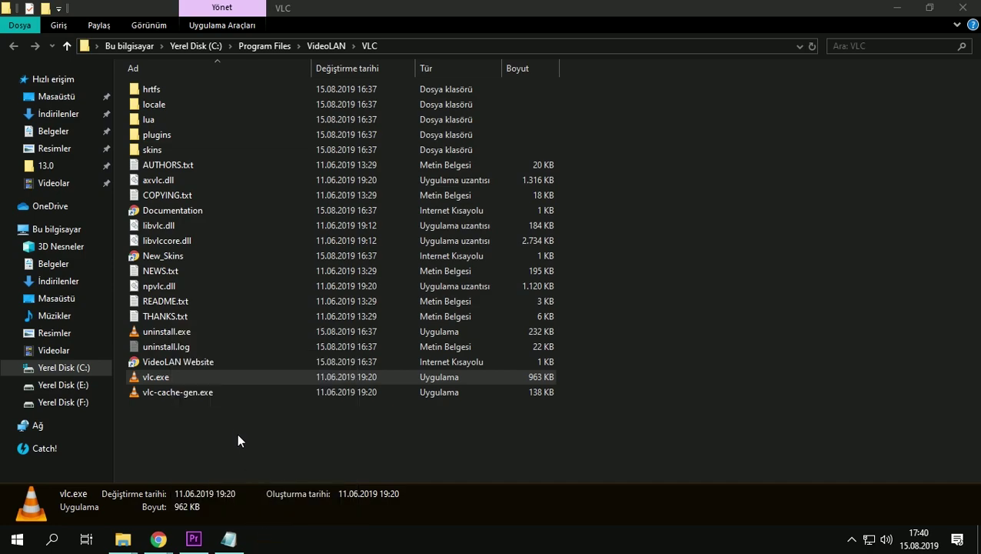
Copy the path of vlc.exe and close the VLC folder window
right_click(214, 380)
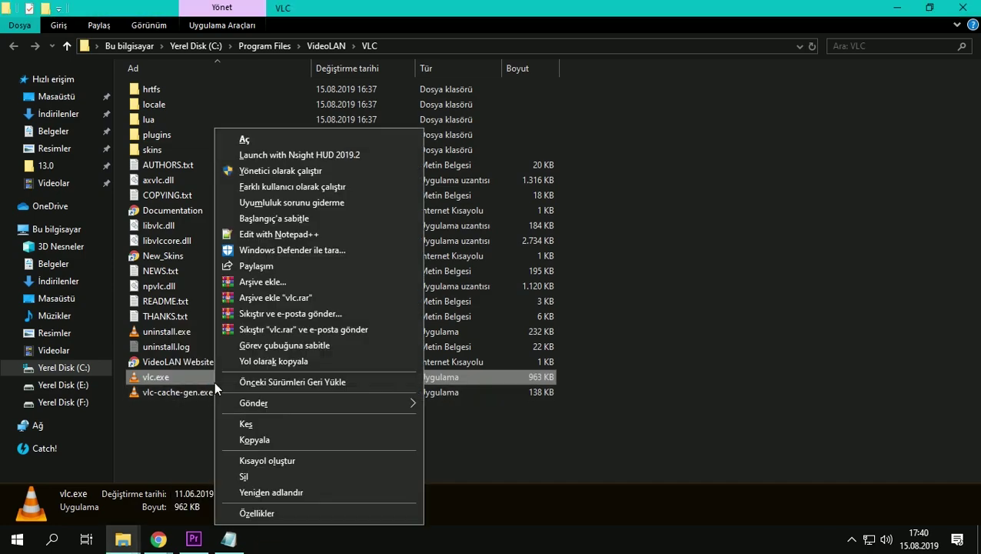
left_click(332, 366)
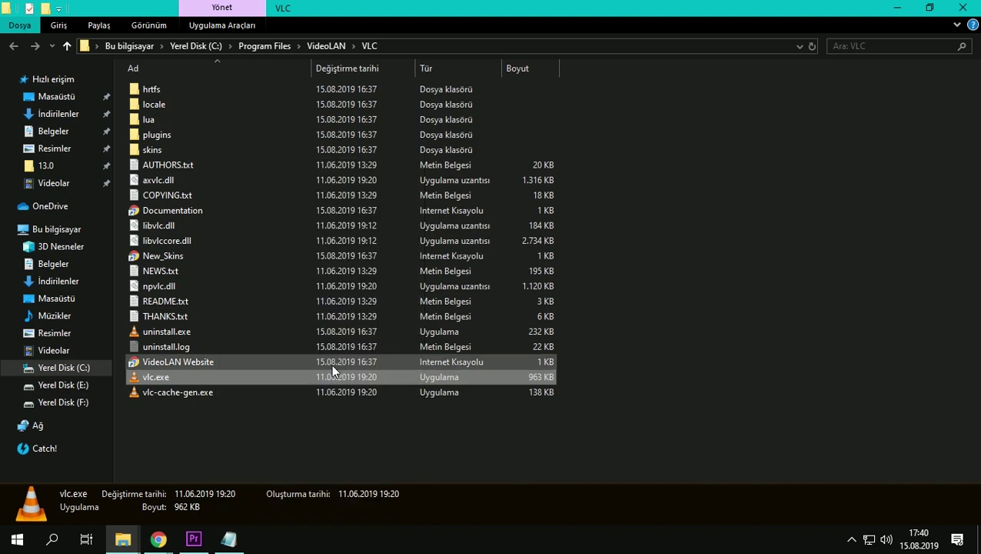
left_click(963, 7)
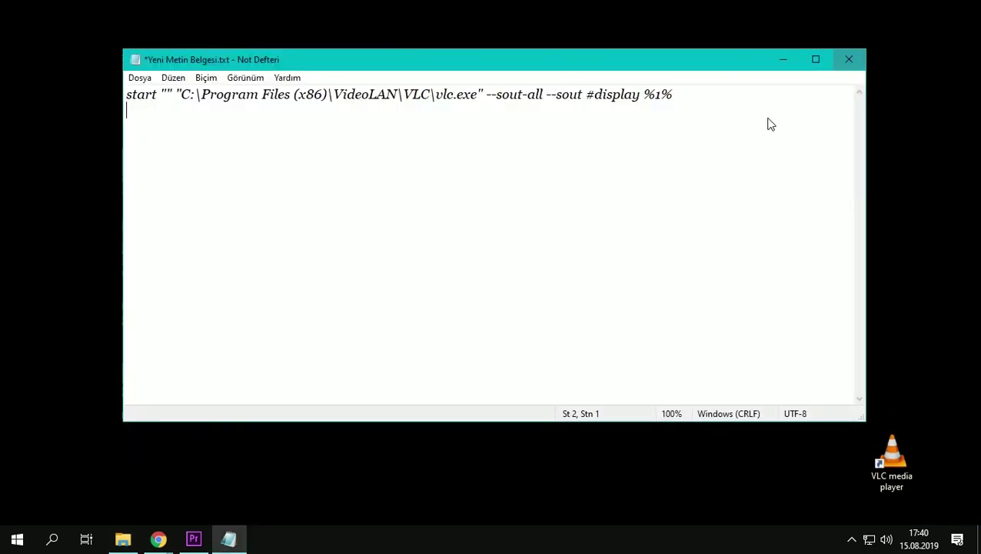
Replace the quoted program path in the command with "C:\Program Files\VideoLAN\VLC\vlc.exe", and save and close the document
left_click_drag(176, 95, 486, 100)
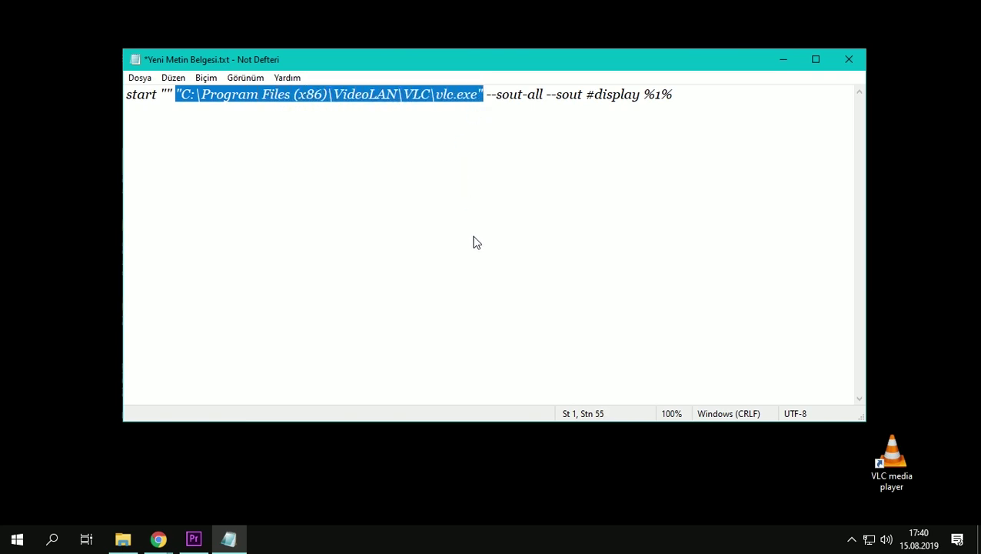
type("\"C:\\Program Files\\VideoLAN\\VLC\\vlc.exe\"")
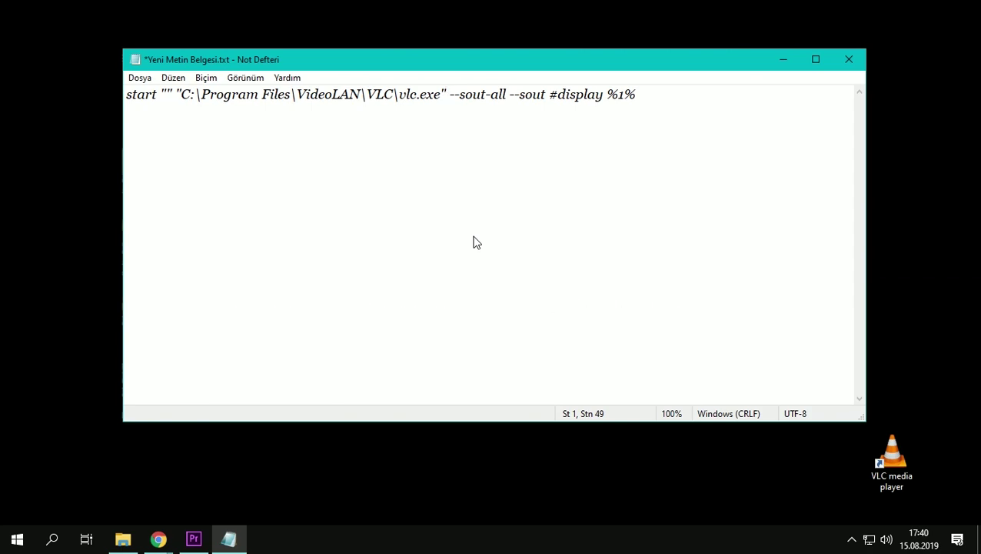
key("ctrl+s")
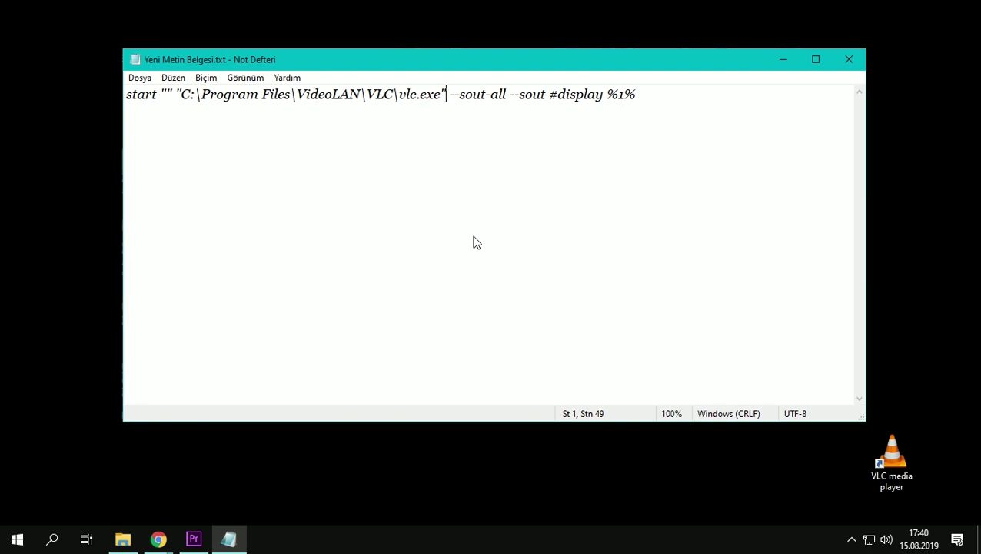
left_click(140, 78)
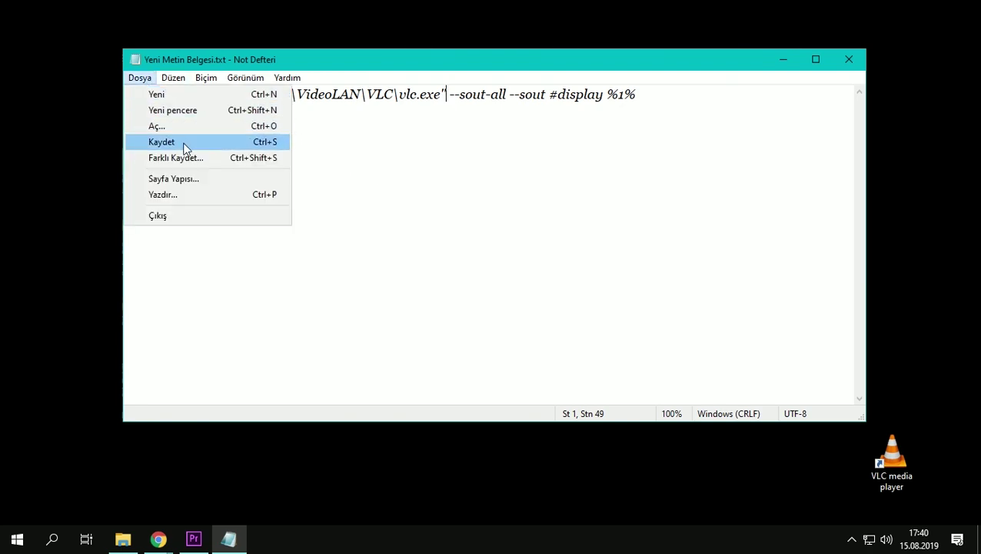
left_click(365, 144)
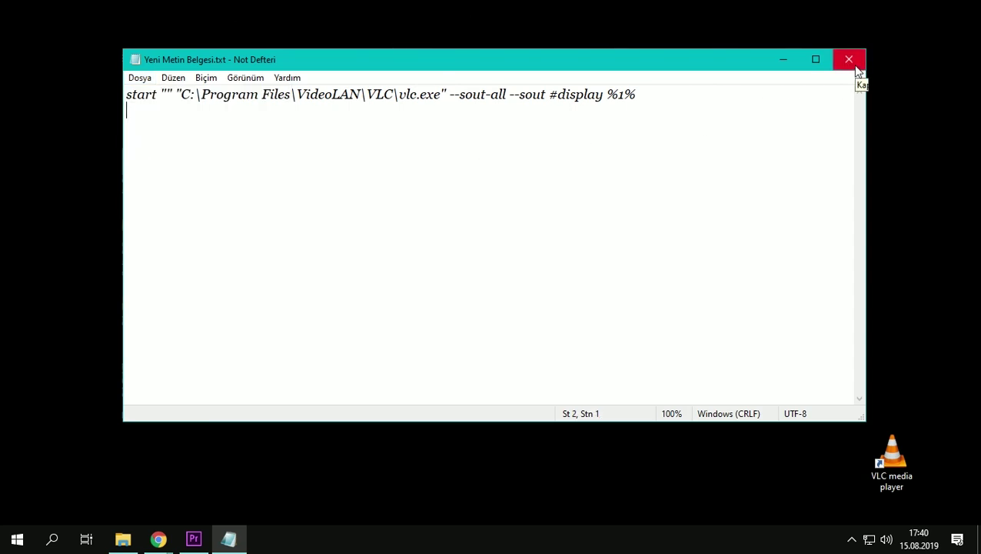
left_click(849, 60)
Rename the desktop text document to "VLC multiple tracks.bat", accepting the extension change and the alternative name "VLC multiple tracks (2).bat"
right_click(451, 277)
left_click(475, 321)
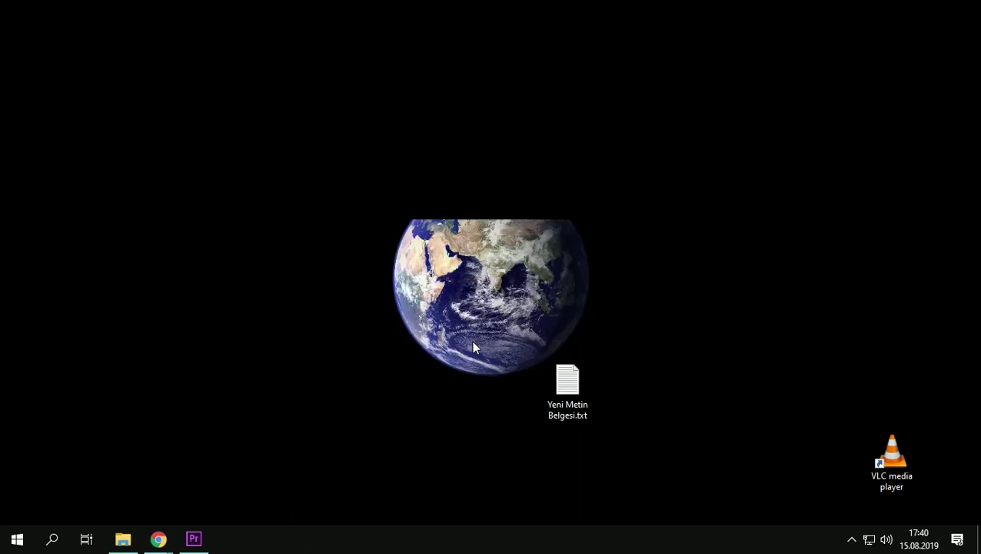
left_click(575, 413)
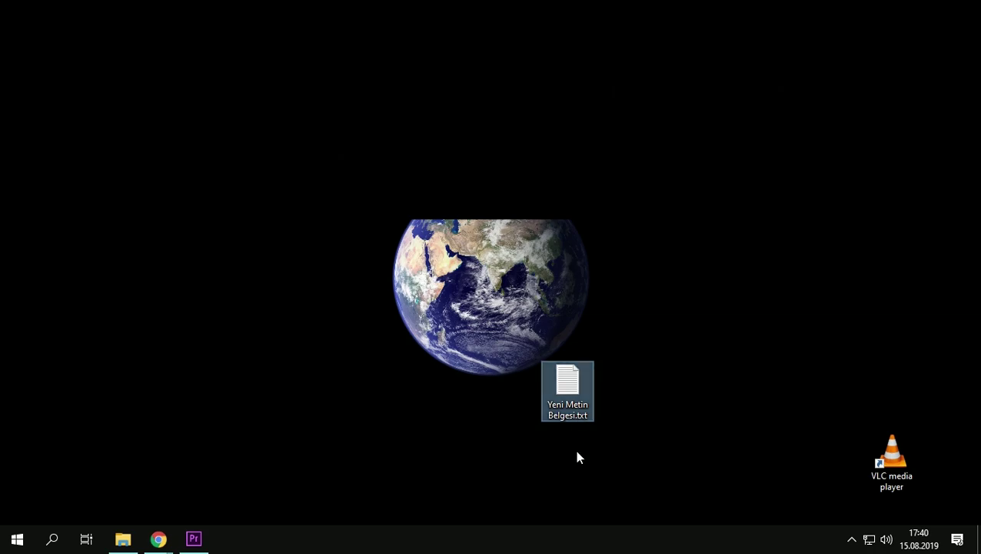
left_click(586, 419)
left_click_drag(589, 416, 583, 419)
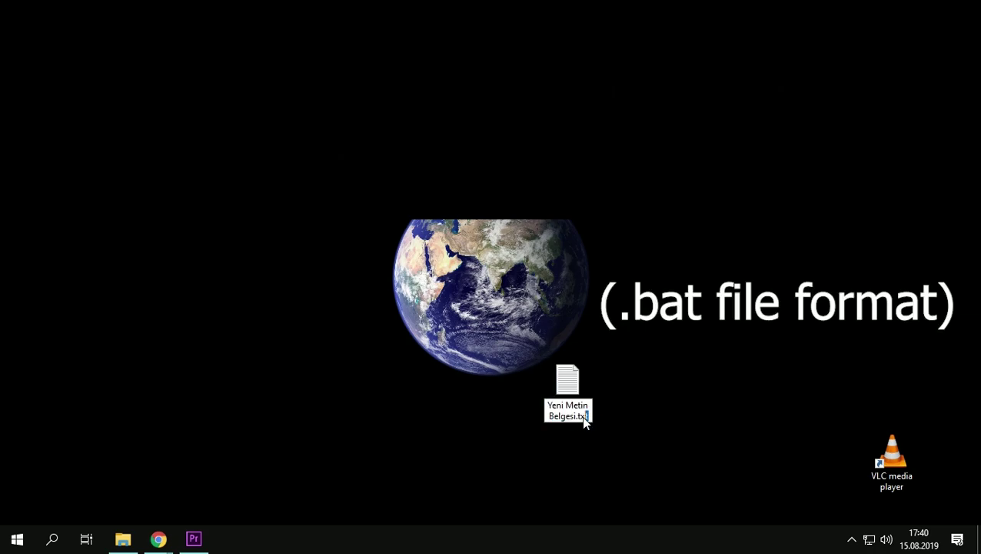
key("ctrl+a")
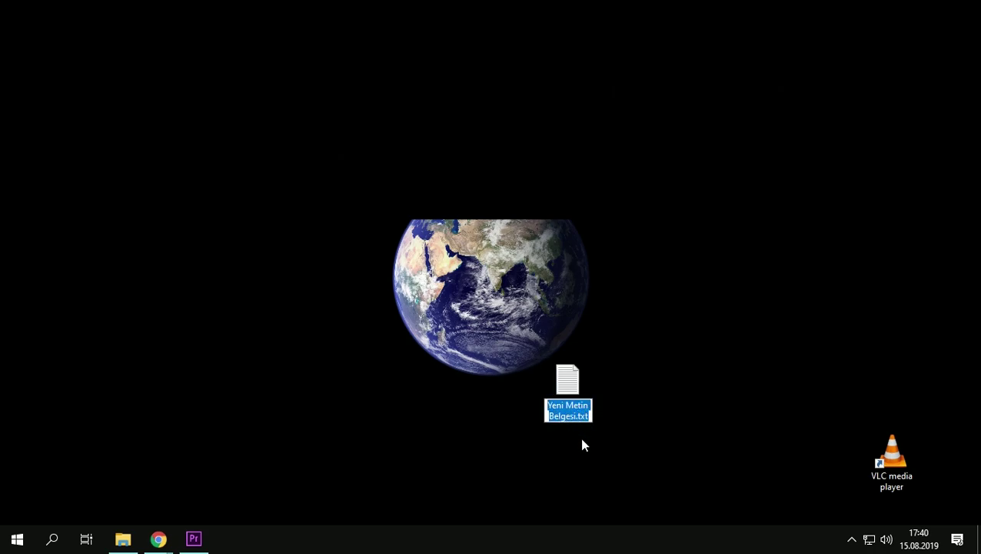
type("VLC")
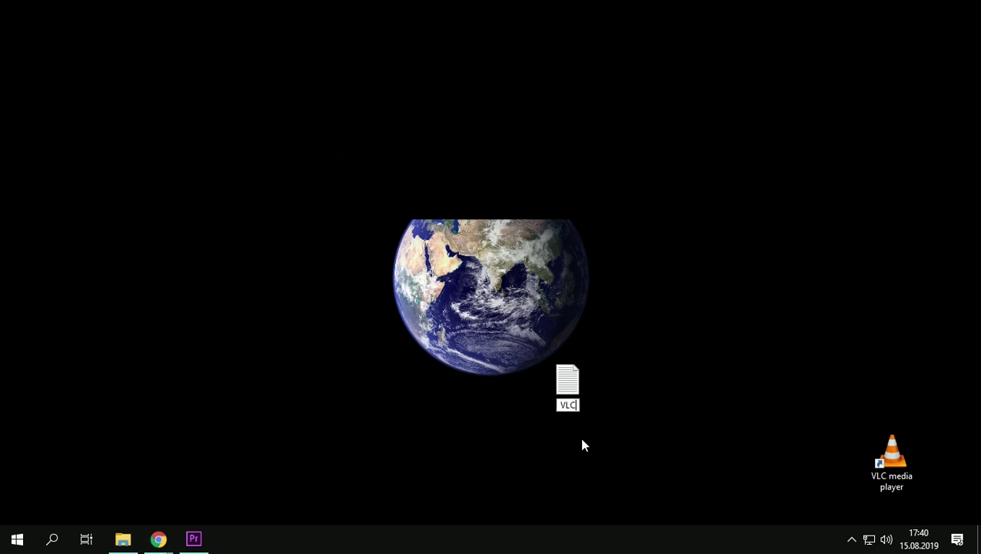
type(" multip")
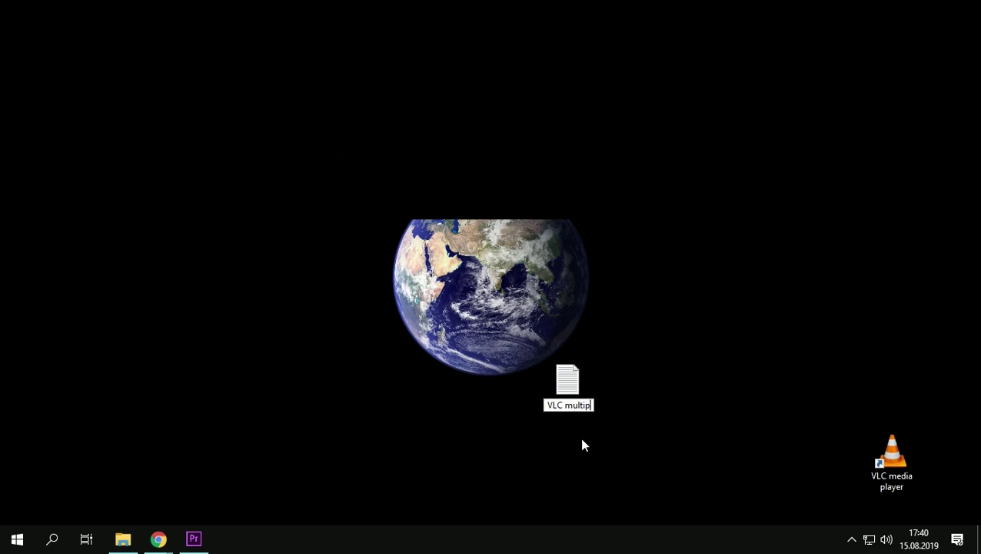
type("le tracks")
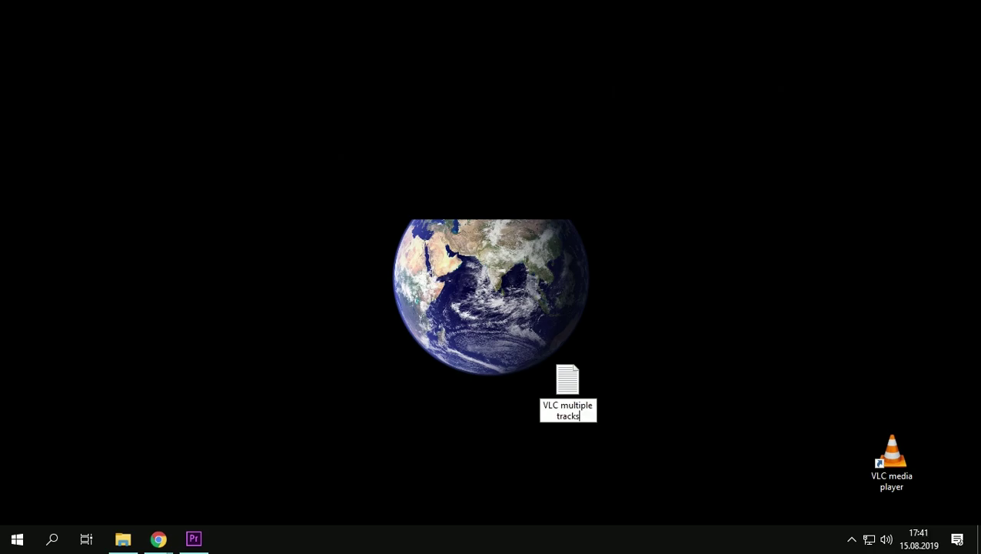
type(".bat")
key("Return")
key("Return")
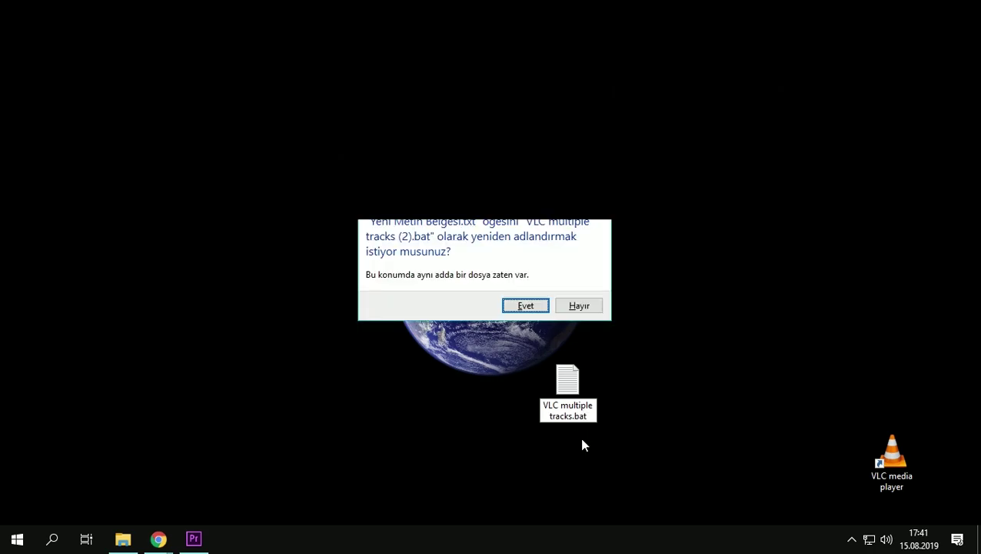
key("Return")
Open the Counter-strike Global Offensive folder inside ShadowPlay on drive F: in File Explorer
right_click(289, 272)
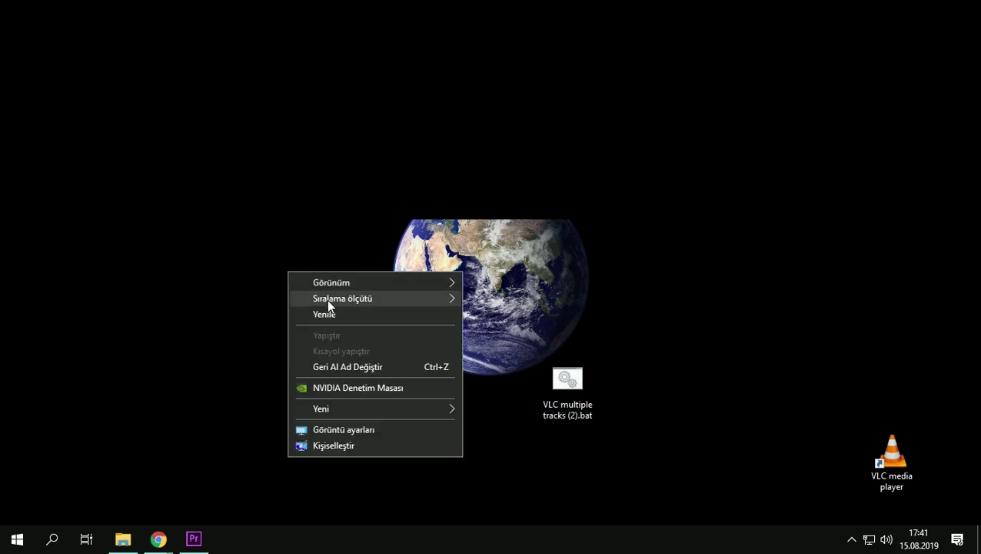
left_click(279, 377)
left_click(123, 538)
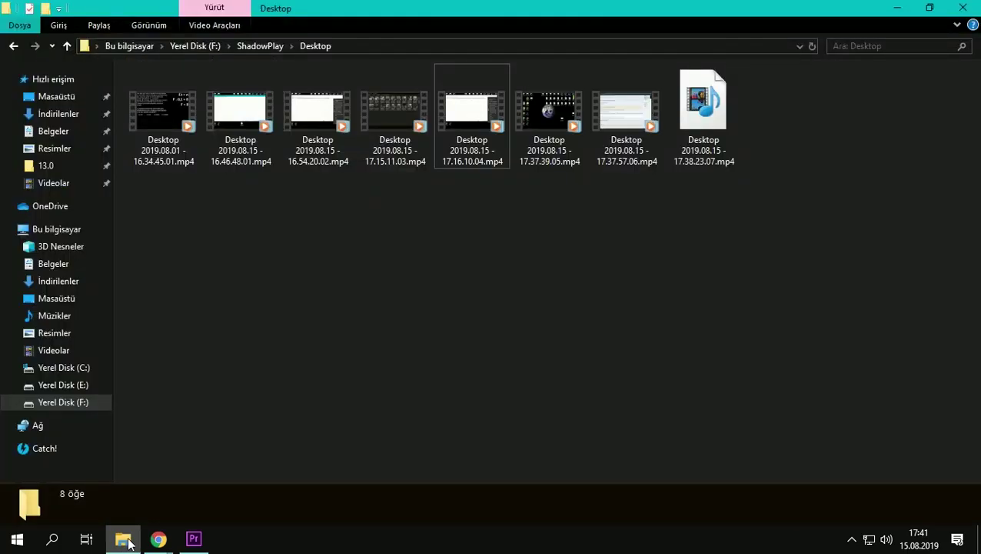
left_click(13, 46)
left_click(212, 135)
double_click(212, 135)
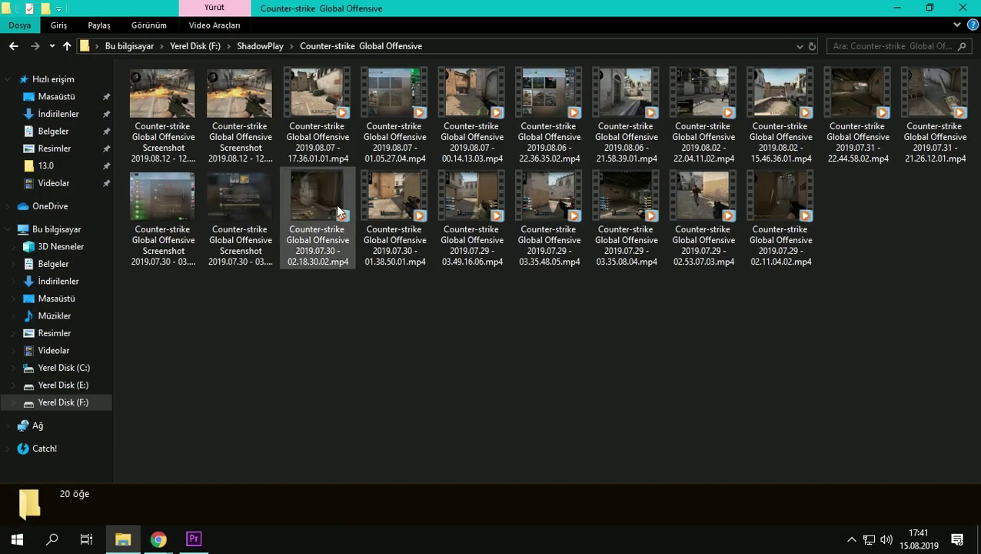
Open the video "Counter-strike Global Offensive 2019.07.29 - 02.11.04.02.mp4" with MPC-HC (x64) and skip to about 01:10
right_click(791, 251)
mouse_move(671, 297)
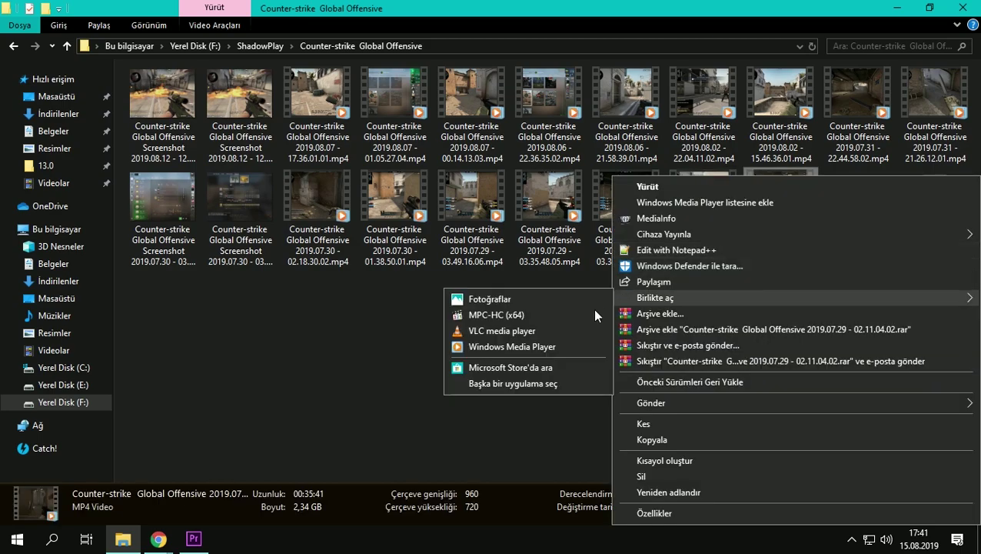
left_click(492, 315)
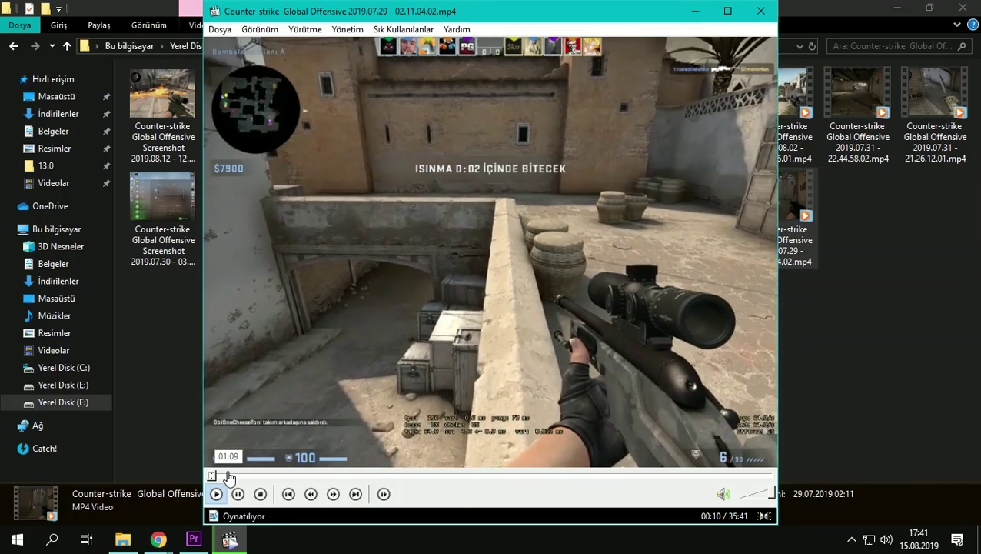
left_click(229, 477)
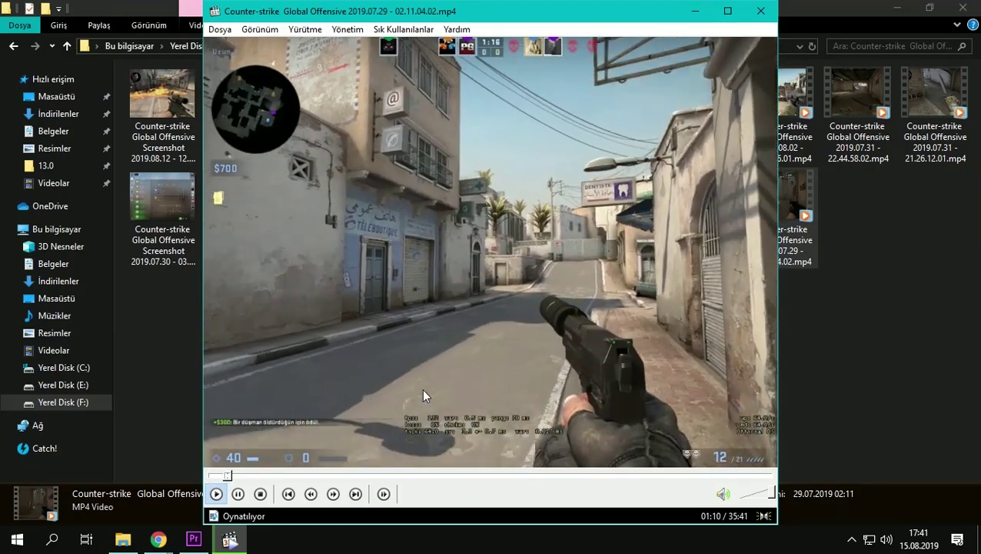
Pause the video, choose an audio track, play a few seconds to listen to it, and close the player
left_click(472, 275)
right_click(473, 278)
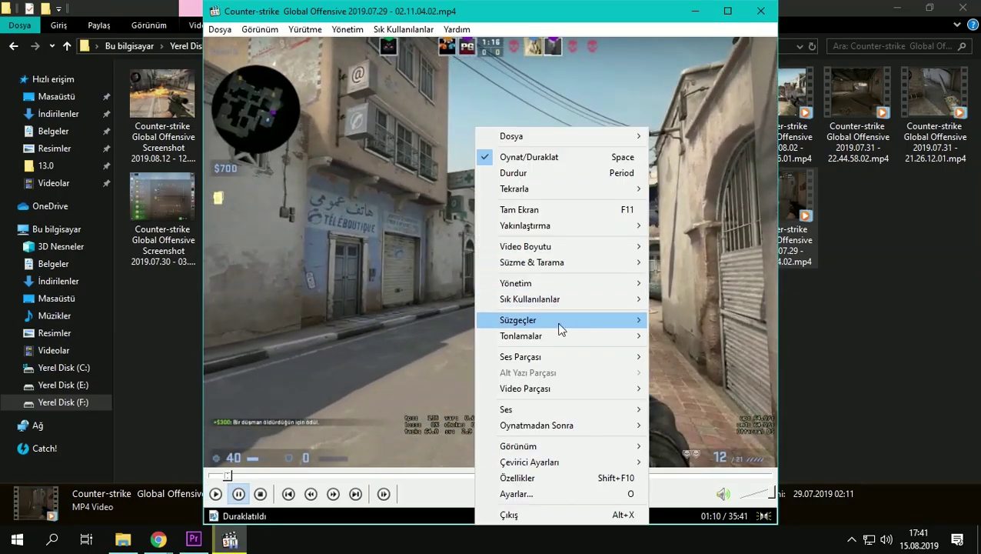
mouse_move(623, 361)
left_click(673, 383)
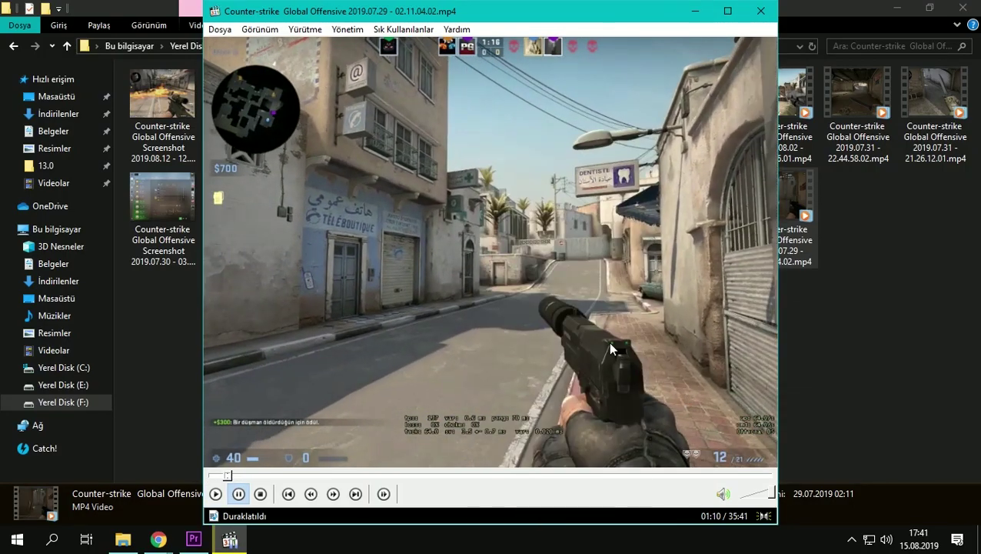
left_click(483, 302)
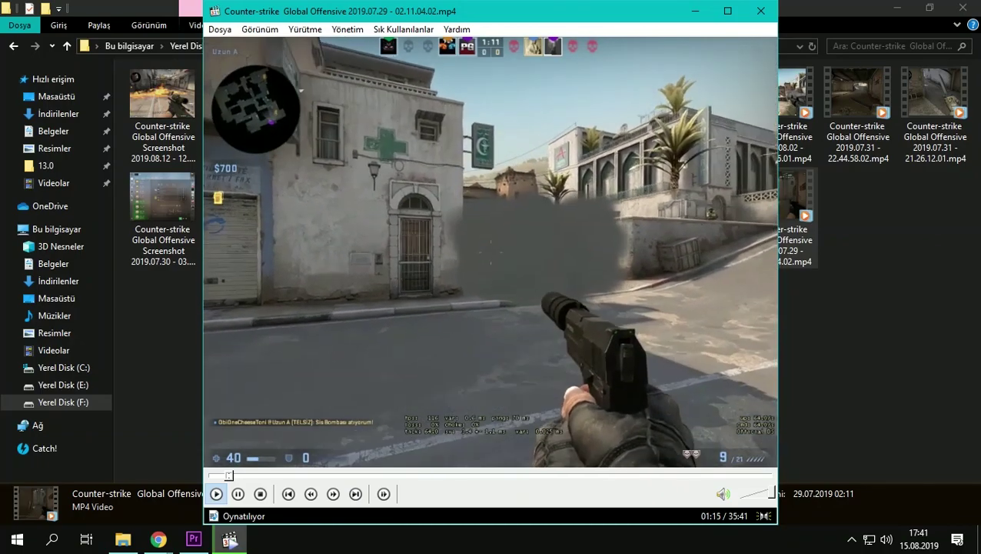
left_click(465, 321)
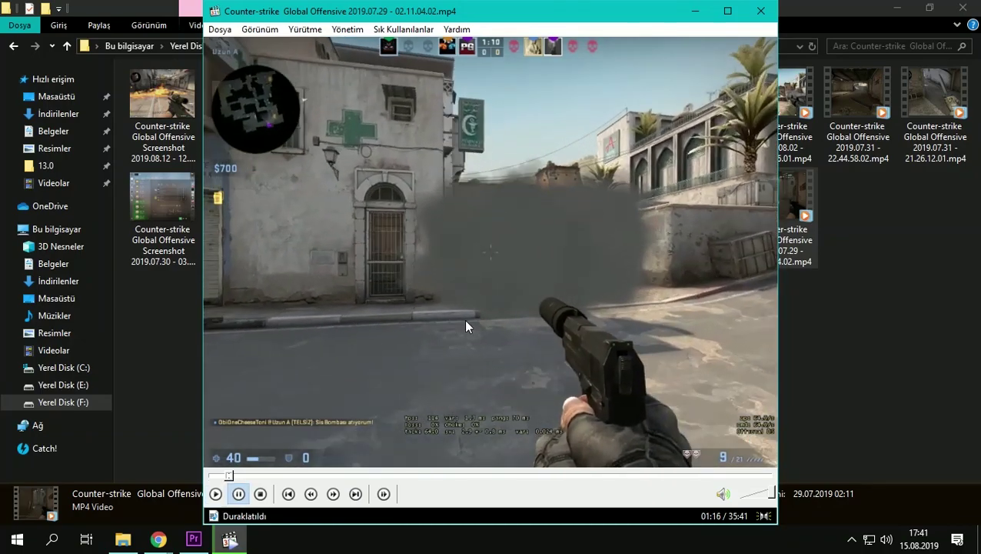
left_click(773, 14)
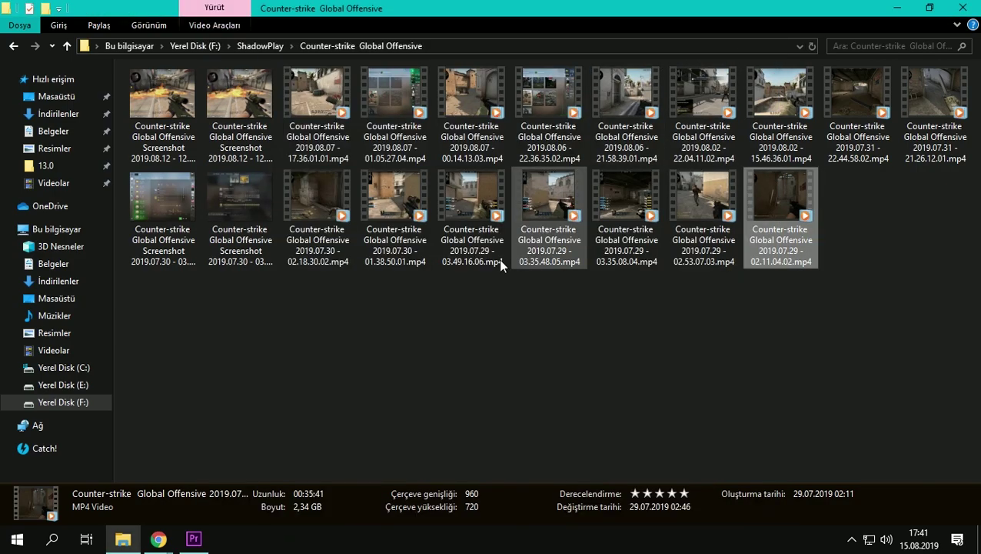
Return to the desktop, refresh it, and launch VLC by running "VLC multiple tracks (2).bat"
left_click(881, 428)
left_click(978, 539)
right_click(393, 259)
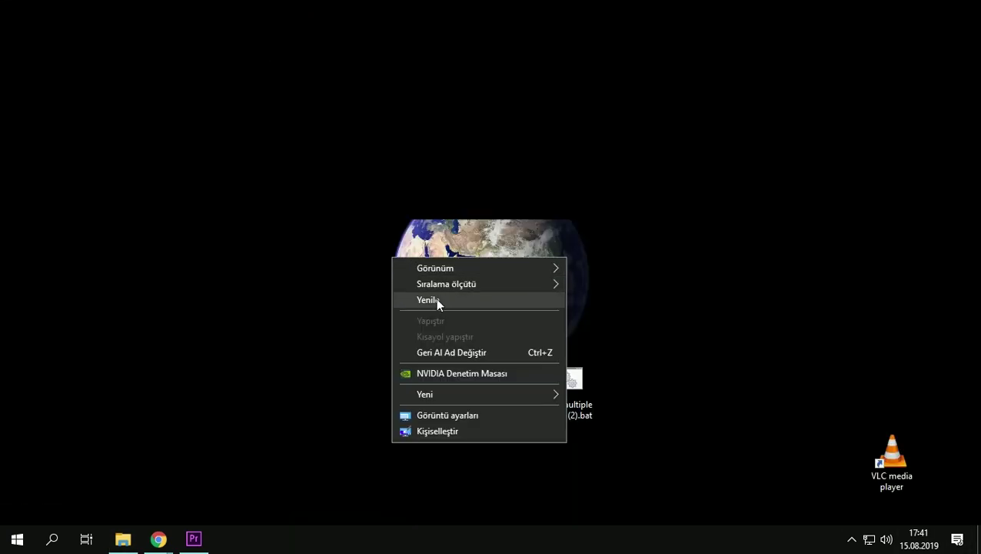
left_click(435, 300)
double_click(569, 375)
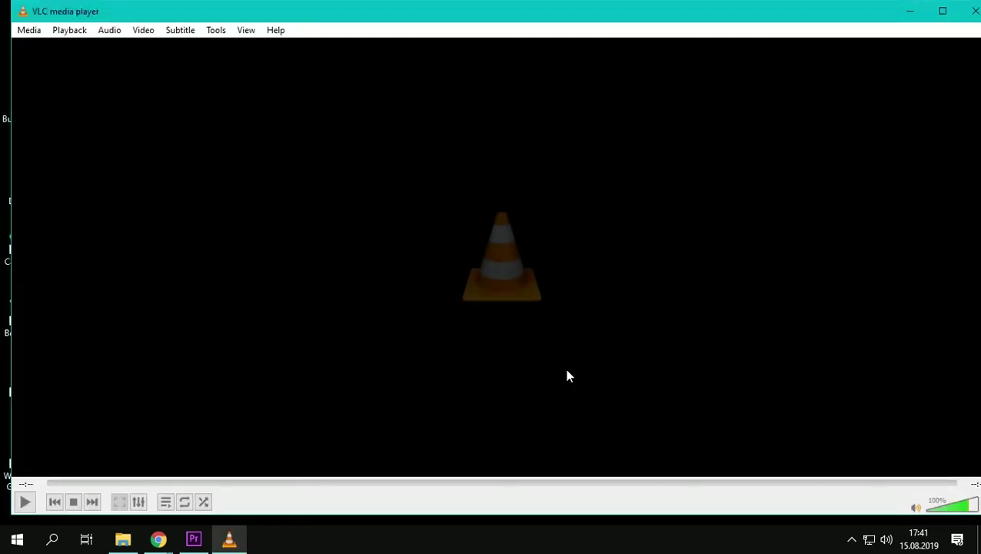
Reposition the VLC window and load the selected Counter-strike 2019.07.29 - 02.11.04.02 video from File Explorer into it for playback
left_click_drag(854, 12, 844, 7)
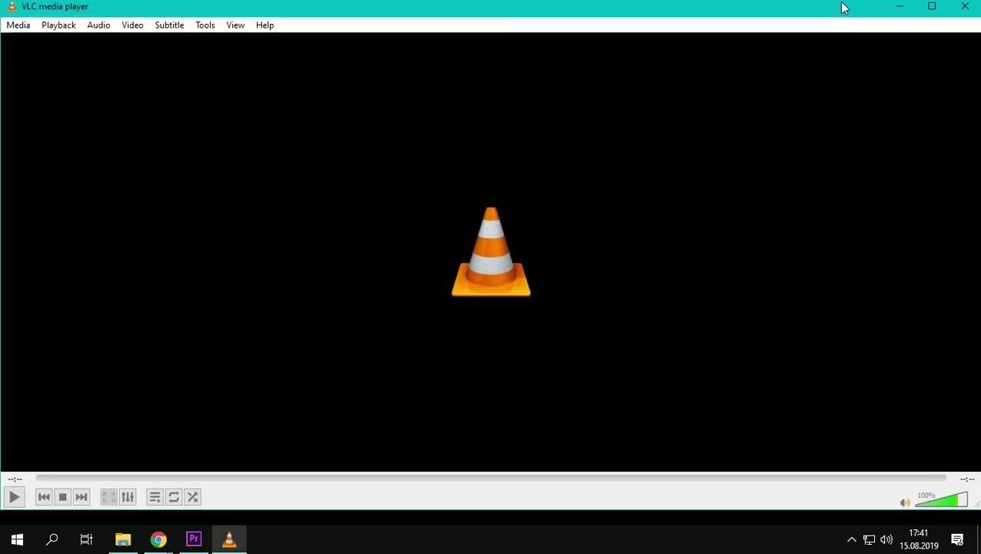
left_click(123, 538)
left_click_drag(778, 211, 489, 329)
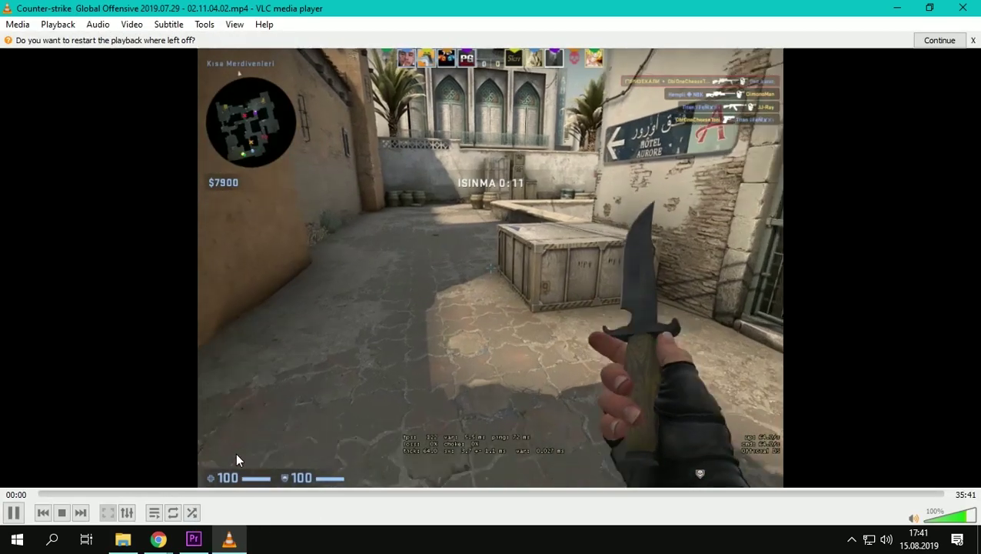